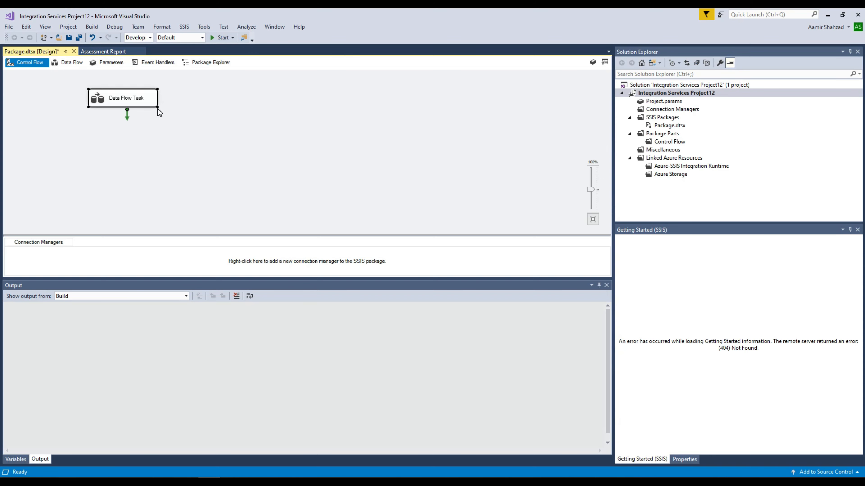
Enlarge the Data Flow Task box on the SSIS control flow canvas and bring the intro notes forward
{"action": "left_click_drag", "start_coordinate": [157, 107], "coordinate": [255, 130]}
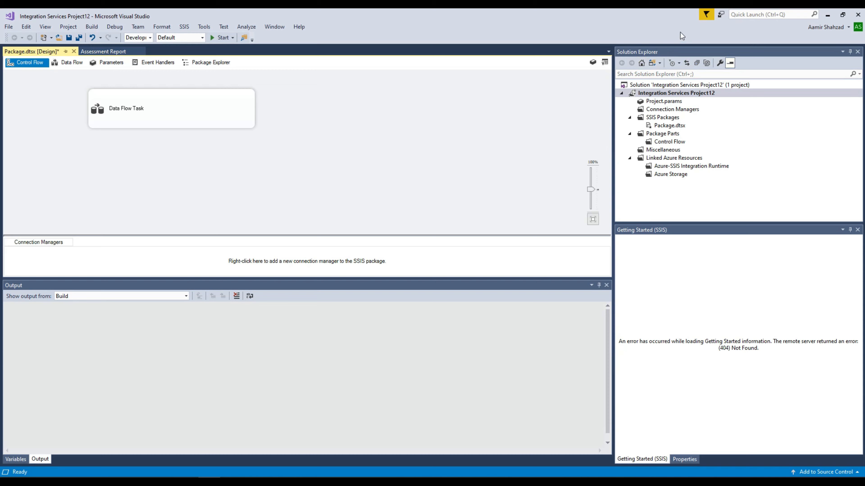
{"action": "left_click", "coordinate": [828, 18]}
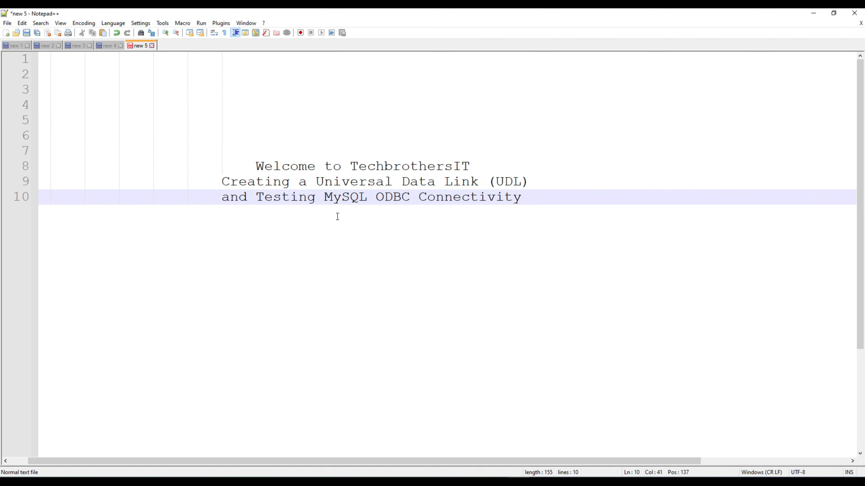
Highlight the word 'MySQL' in the notes' title lines, then switch to MySQL Workbench
{"action": "double_click", "coordinate": [338, 198]}
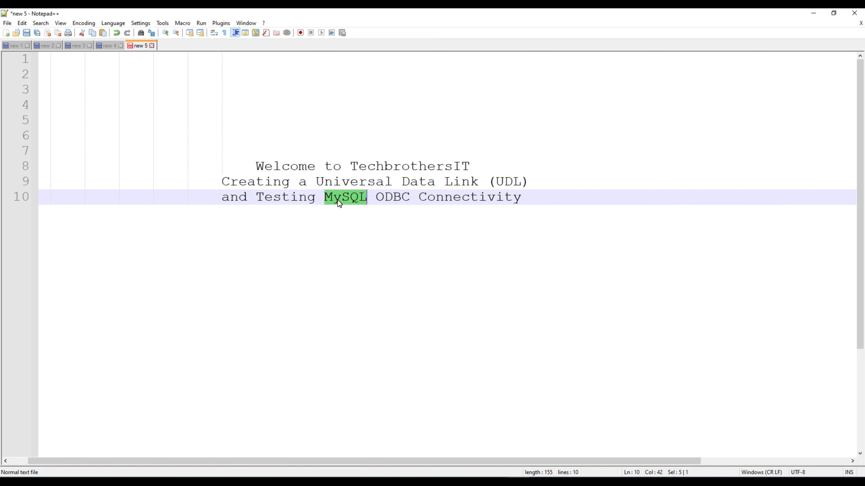
{"action": "double_click", "coordinate": [340, 199]}
{"action": "double_click", "coordinate": [340, 204]}
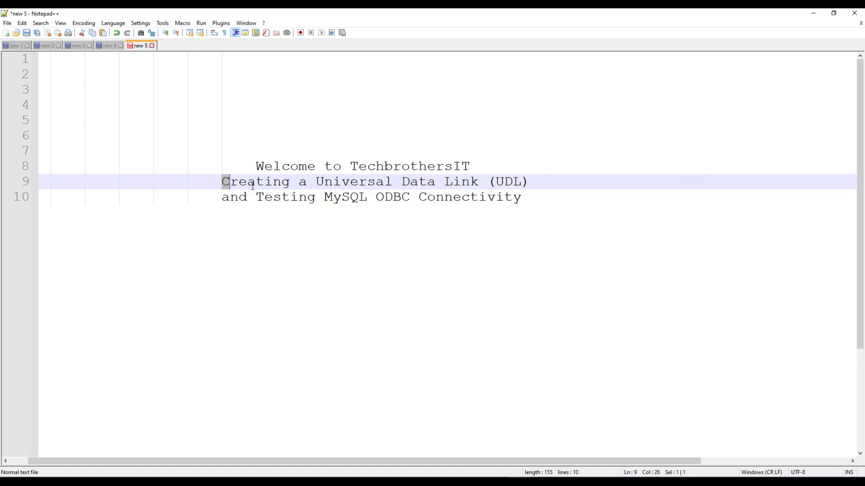
{"action": "left_click_drag", "start_coordinate": [222, 182], "coordinate": [521, 197]}
{"action": "left_click", "coordinate": [439, 187]}
{"action": "double_click", "coordinate": [353, 196]}
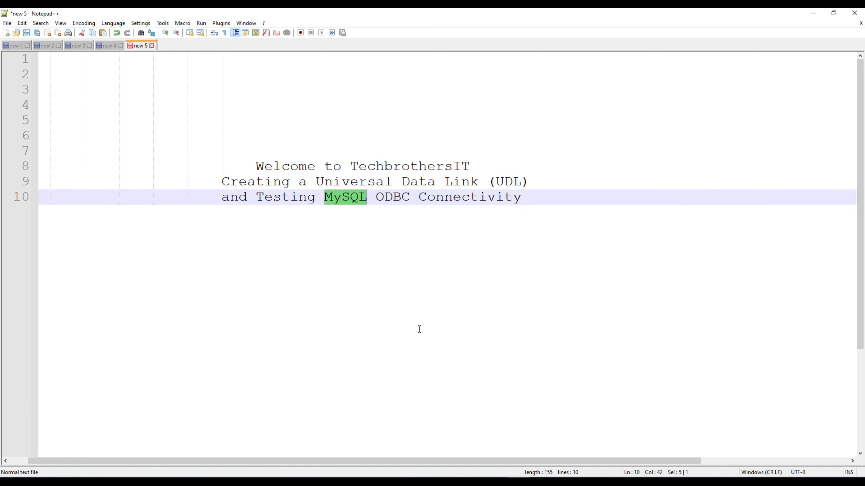
{"action": "key", "text": "alt+Tab"}
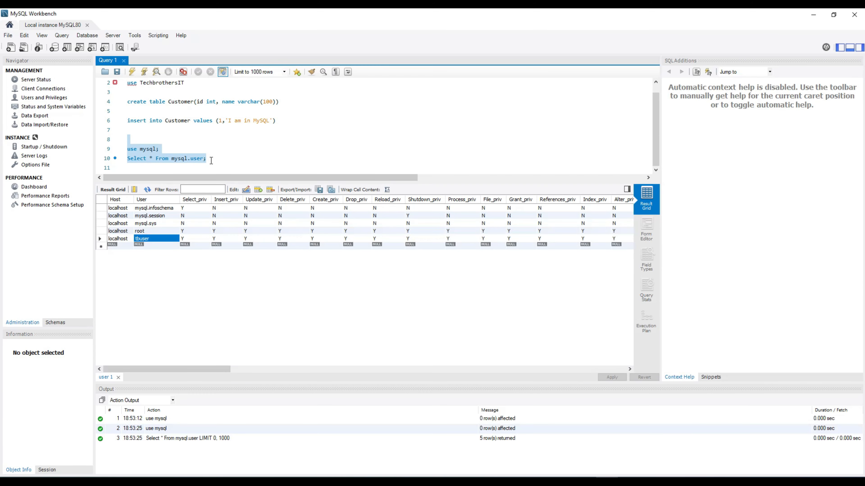
Run 'use mysql;' and 'Select * From mysql.user;' to list the user accounts
{"action": "left_click_drag", "start_coordinate": [209, 159], "coordinate": [121, 149]}
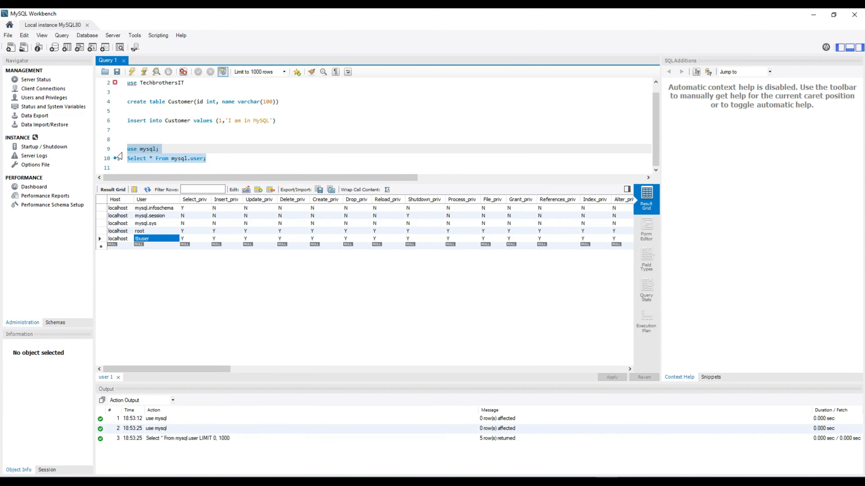
{"action": "left_click", "coordinate": [132, 72]}
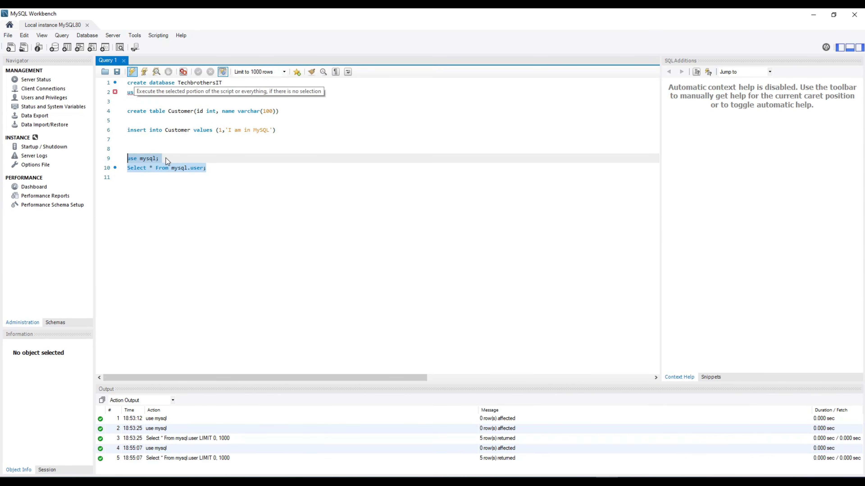
{"action": "double_click", "coordinate": [148, 158]}
{"action": "left_click_drag", "start_coordinate": [167, 160], "coordinate": [124, 161]}
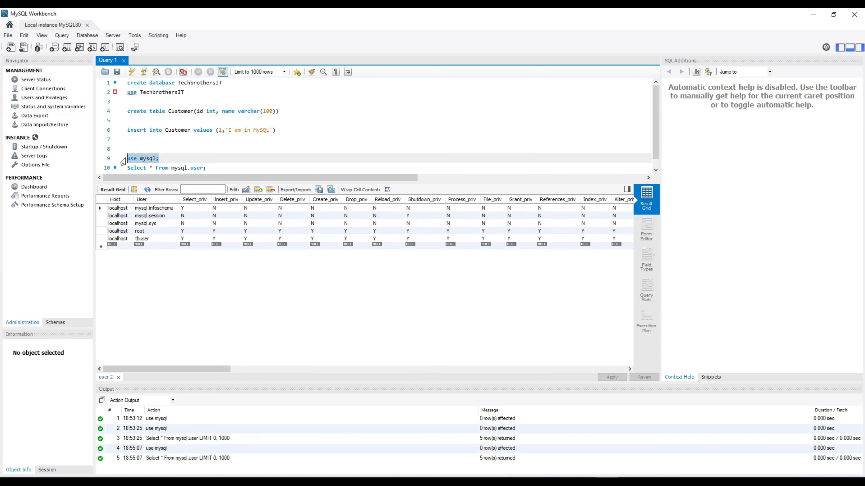
{"action": "left_click", "coordinate": [193, 168]}
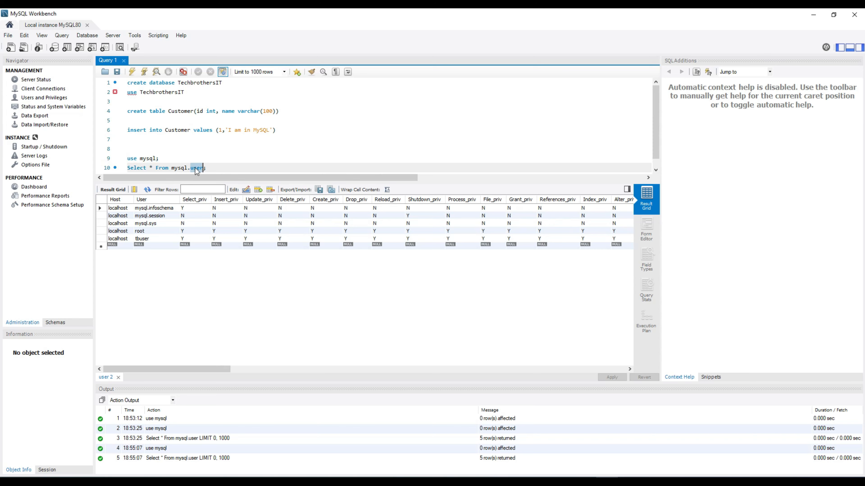
{"action": "left_click_drag", "start_coordinate": [214, 168], "coordinate": [128, 170]}
{"action": "left_click", "coordinate": [132, 72]}
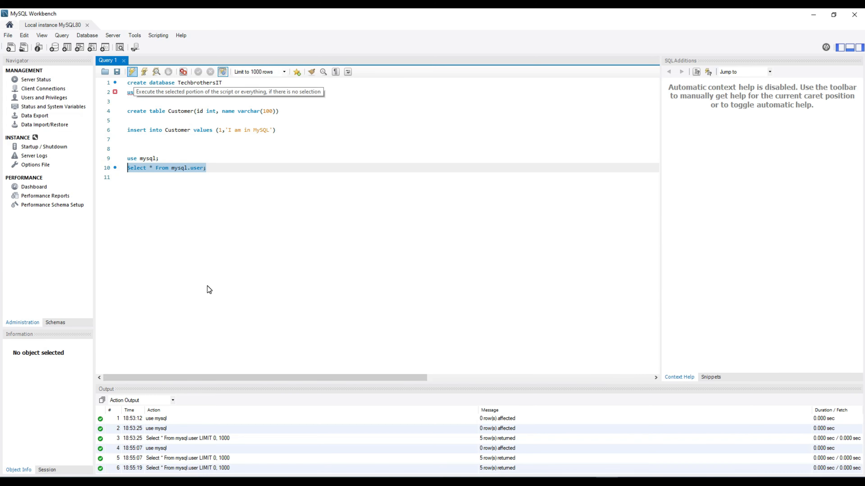
Point out the tbuser account and the TechbrothersIT database name
{"action": "left_click", "coordinate": [155, 238]}
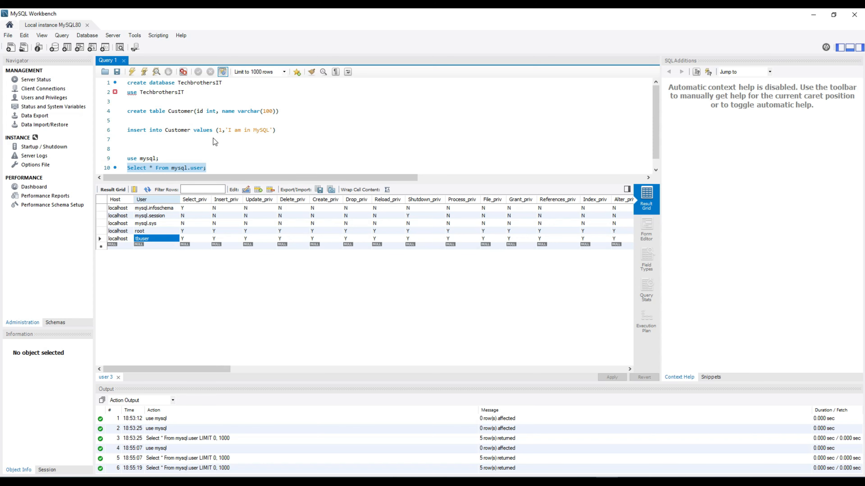
{"action": "double_click", "coordinate": [163, 92]}
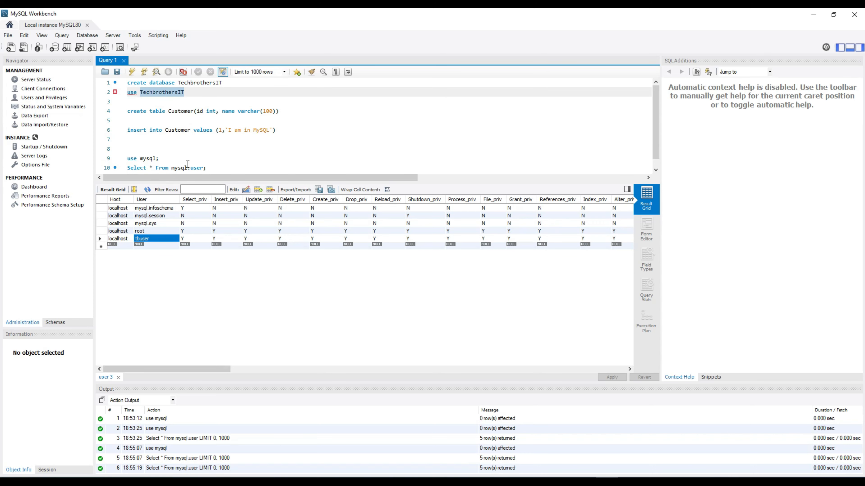
{"action": "double_click", "coordinate": [140, 239]}
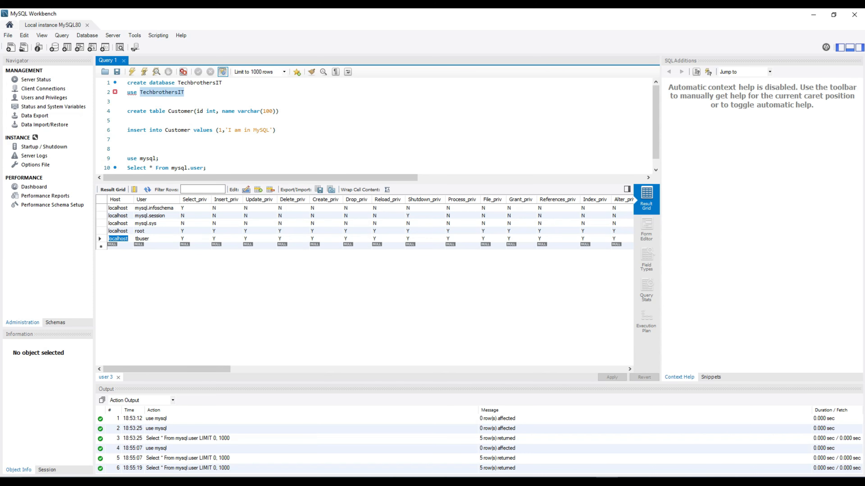
{"action": "right_click", "coordinate": [11, 482]}
Launch ODBC Data Sources (32-bit) and start adding a new User DSN
{"action": "left_click", "coordinate": [60, 429]}
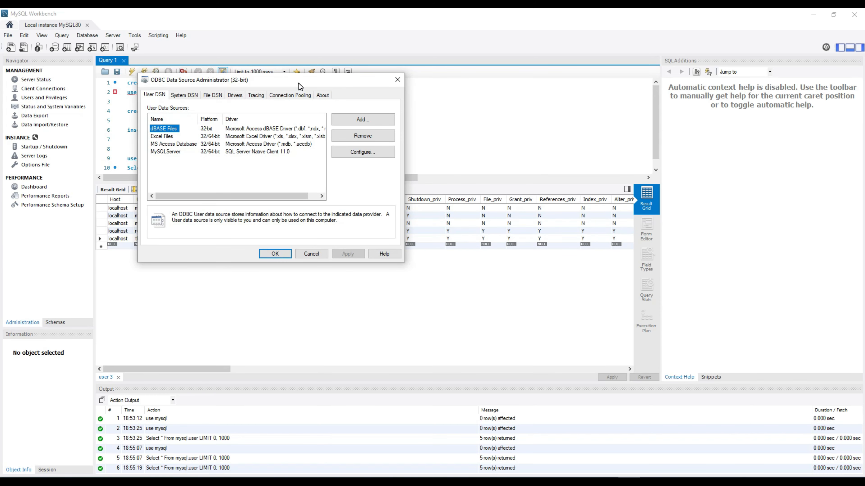
{"action": "left_click_drag", "start_coordinate": [298, 83], "coordinate": [312, 133]}
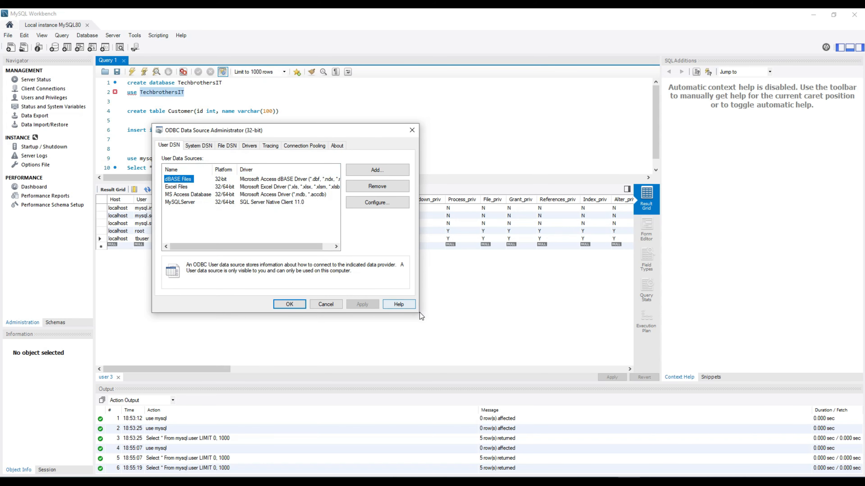
{"action": "left_click", "coordinate": [170, 146]}
{"action": "left_click", "coordinate": [376, 170]}
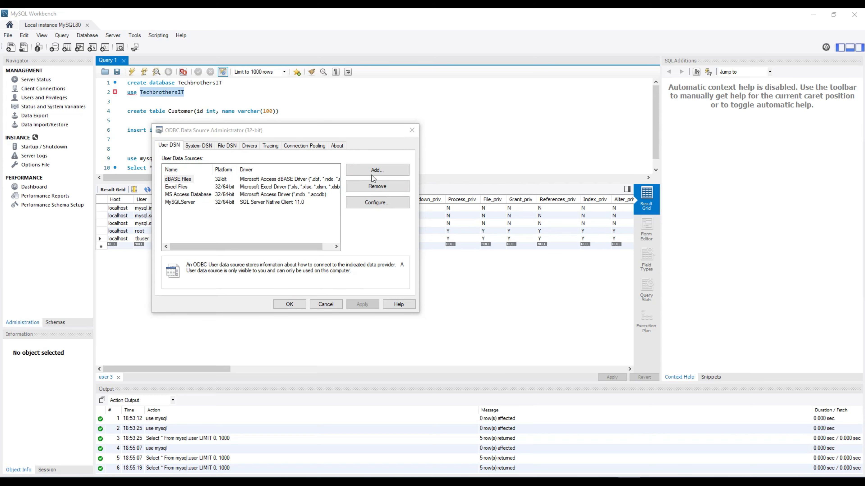
{"action": "left_click_drag", "start_coordinate": [337, 144], "coordinate": [261, 136]}
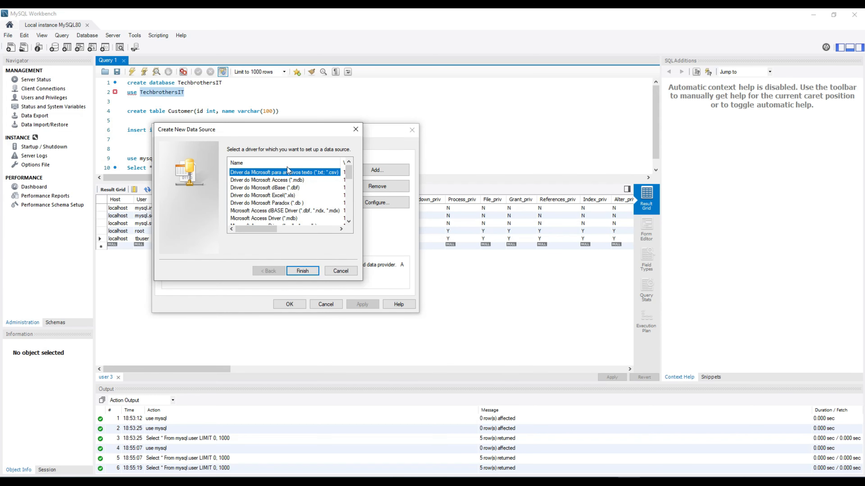
Scroll through the driver list past the Microsoft Oracle entries
{"action": "left_click", "coordinate": [349, 222]}
{"action": "left_click", "coordinate": [349, 222]}
{"action": "left_click", "coordinate": [349, 222]}
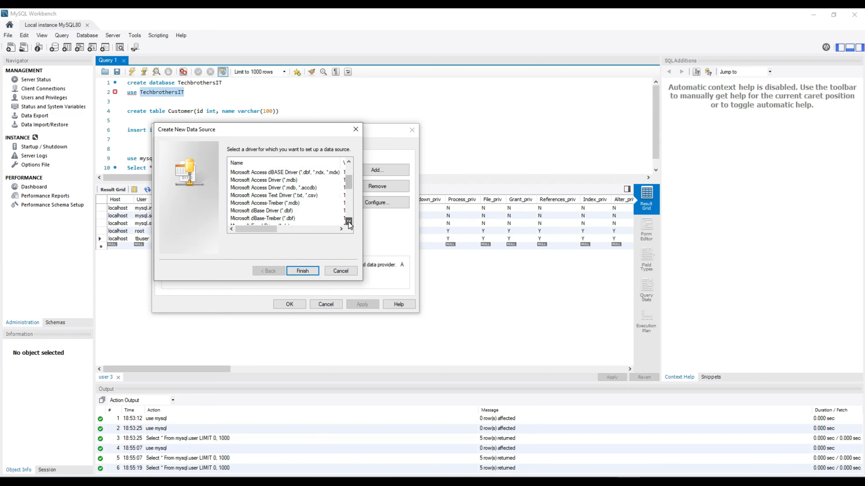
{"action": "left_click", "coordinate": [349, 222]}
{"action": "left_click", "coordinate": [349, 222]}
{"action": "left_click", "coordinate": [349, 222]}
{"action": "left_click", "coordinate": [349, 222]}
{"action": "left_click", "coordinate": [349, 222]}
{"action": "left_click", "coordinate": [349, 222]}
{"action": "left_click", "coordinate": [349, 222]}
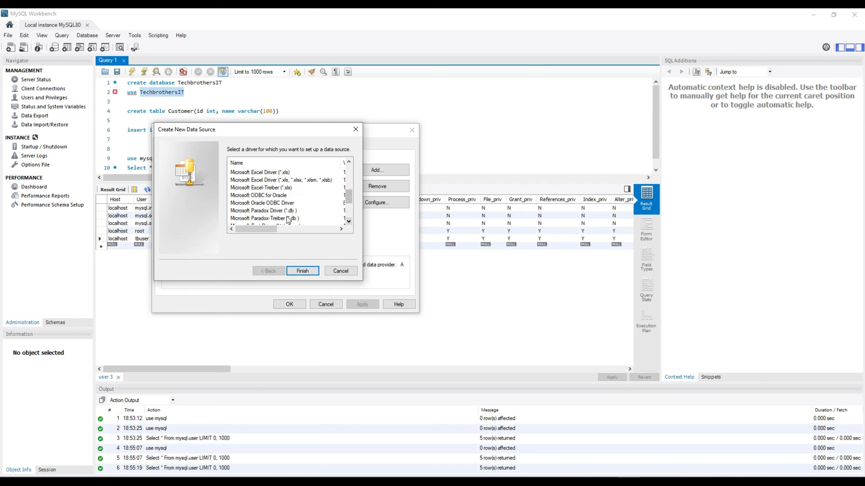
{"action": "left_click", "coordinate": [253, 196]}
{"action": "left_click", "coordinate": [257, 203]}
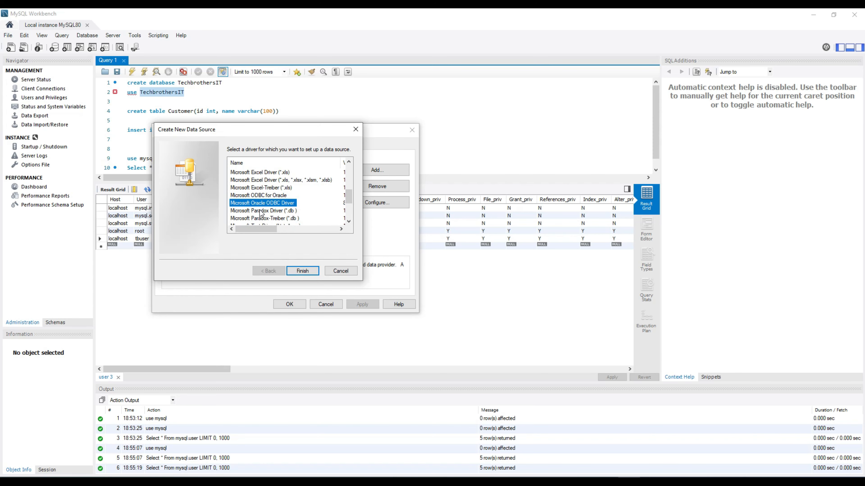
{"action": "left_click", "coordinate": [265, 212]}
{"action": "left_click", "coordinate": [276, 195]}
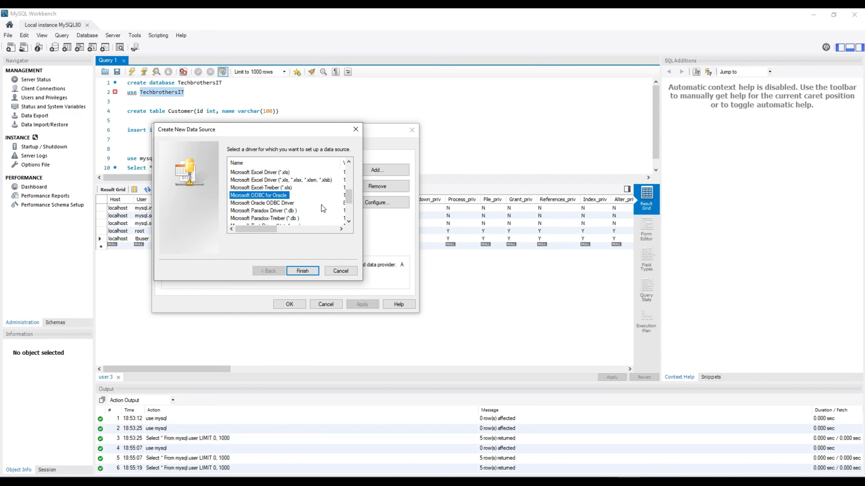
{"action": "left_click", "coordinate": [349, 222]}
{"action": "left_click", "coordinate": [349, 221]}
{"action": "left_click", "coordinate": [349, 221]}
{"action": "left_click", "coordinate": [349, 222]}
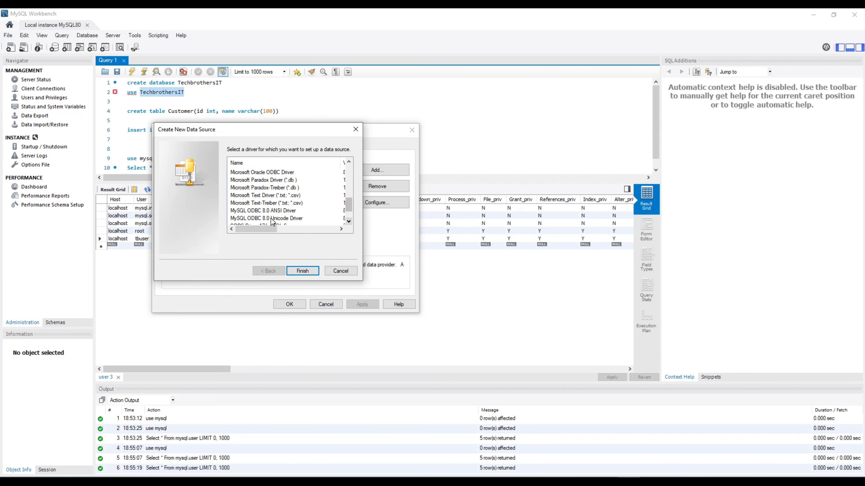
Choose MySQL ODBC 8.0 ANSI Driver and finish the wizard
{"action": "left_click", "coordinate": [247, 211]}
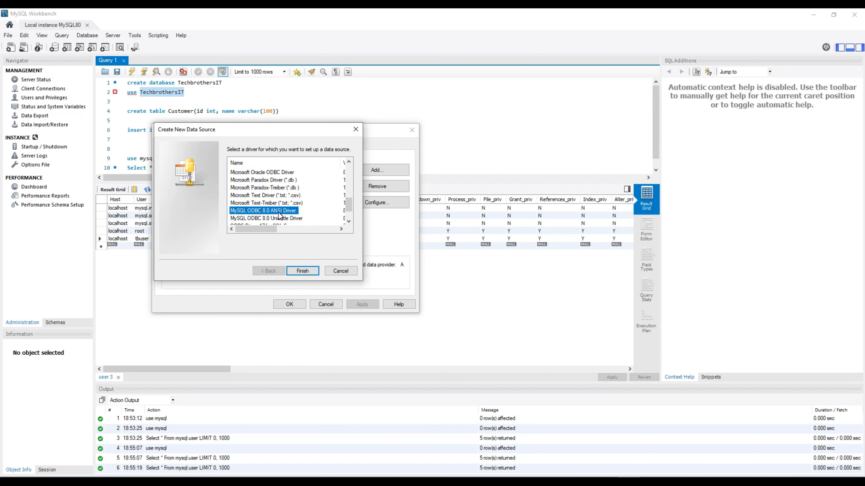
{"action": "left_click", "coordinate": [282, 220]}
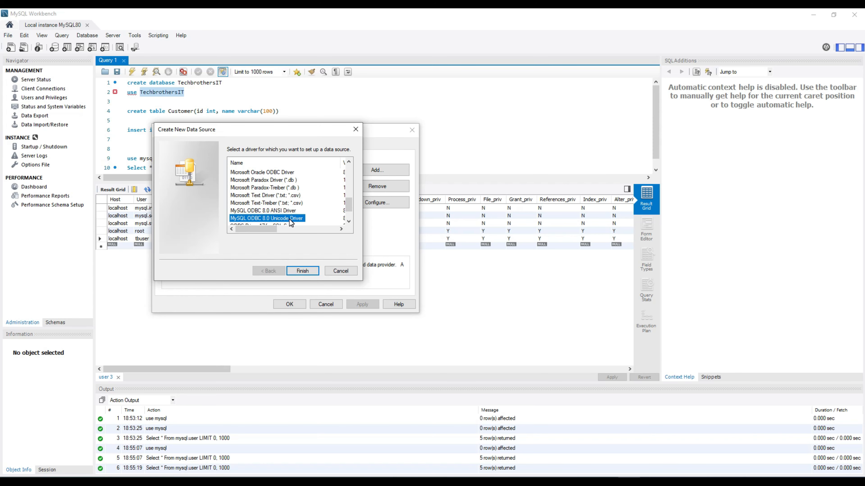
{"action": "left_click", "coordinate": [289, 211]}
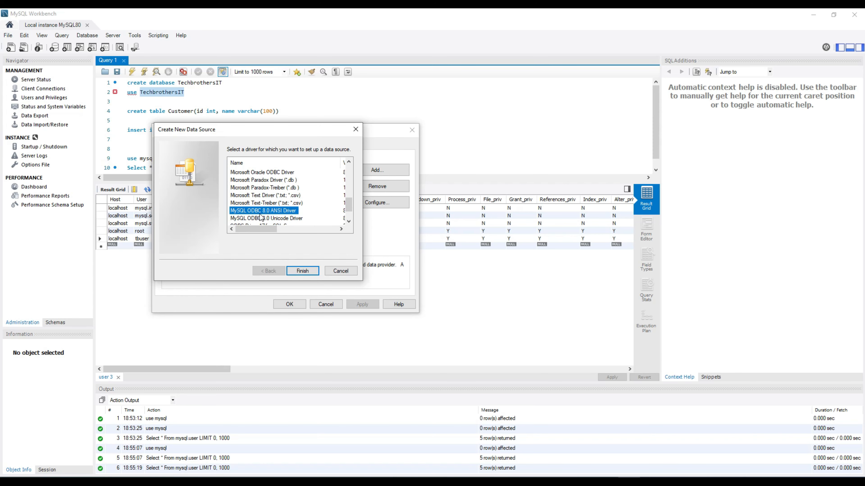
{"action": "left_click", "coordinate": [302, 270]}
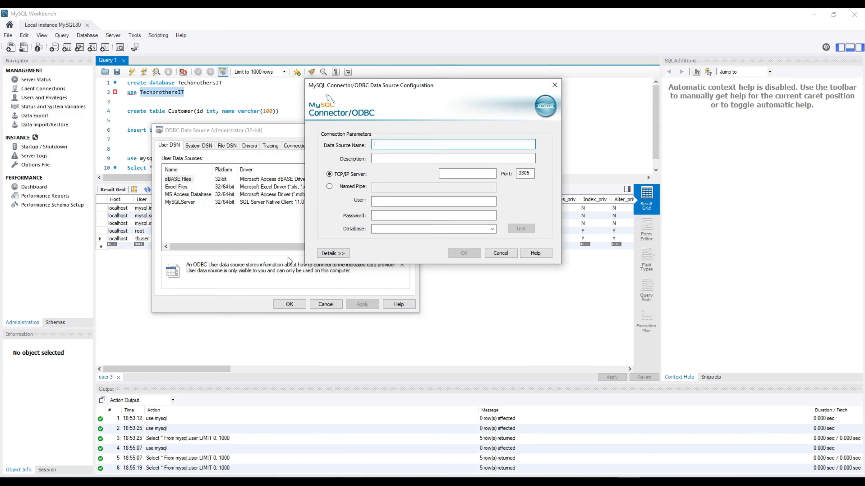
Name the new data source MySQLODBC
{"action": "left_click_drag", "start_coordinate": [413, 87], "coordinate": [342, 103]}
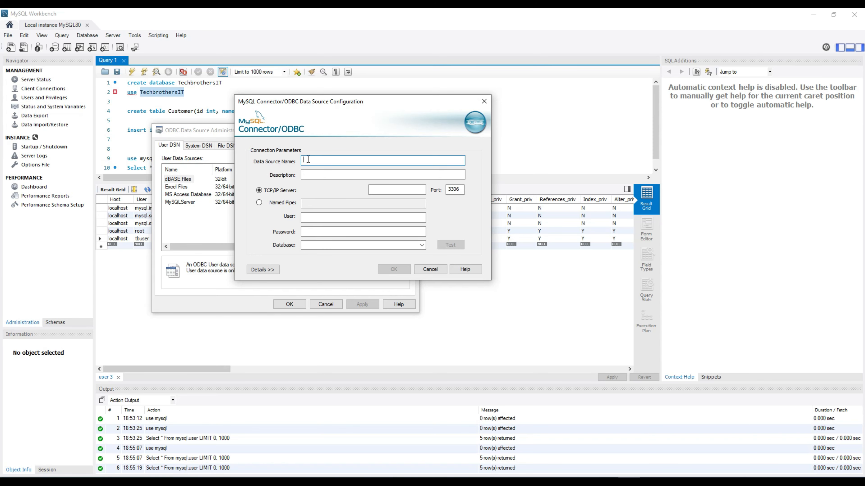
{"action": "type", "text": "My"}
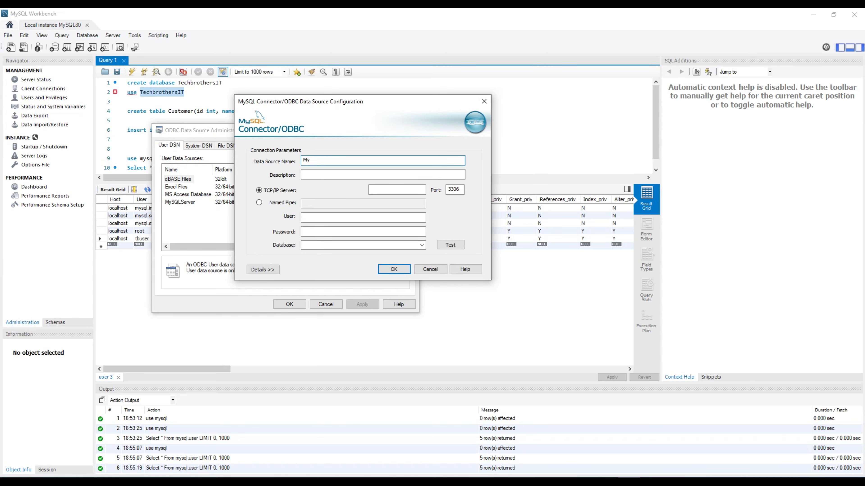
{"action": "type", "text": "SQLODBC"}
Set server localhost, user tbuser and the user's password, then test the connection
{"action": "left_click", "coordinate": [381, 190]}
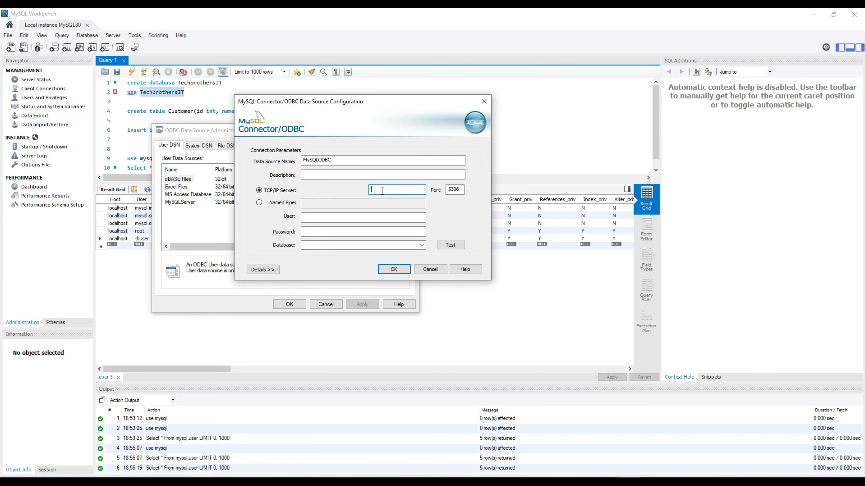
{"action": "type", "text": "localhost"}
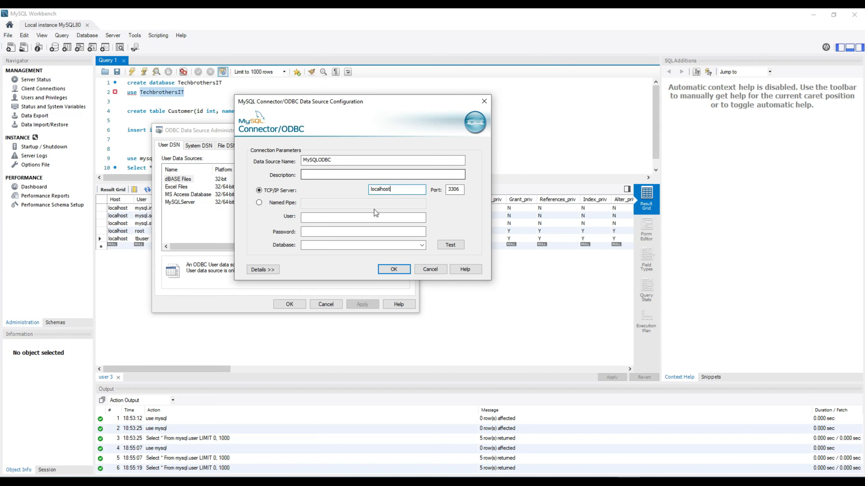
{"action": "left_click", "coordinate": [364, 217]}
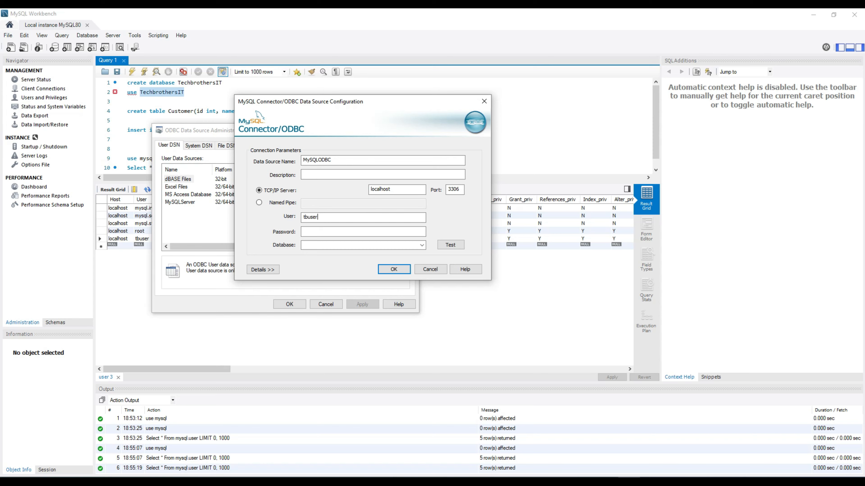
{"action": "key", "text": "Tab"}
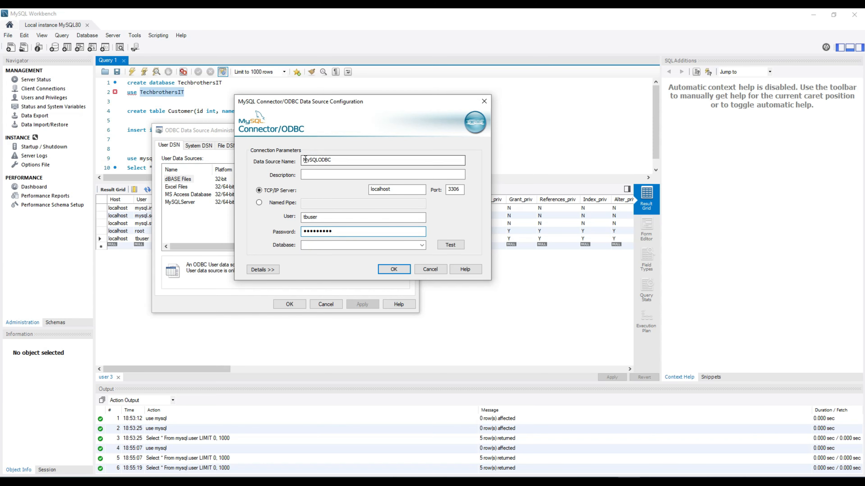
{"action": "left_click_drag", "start_coordinate": [336, 160], "coordinate": [296, 156]}
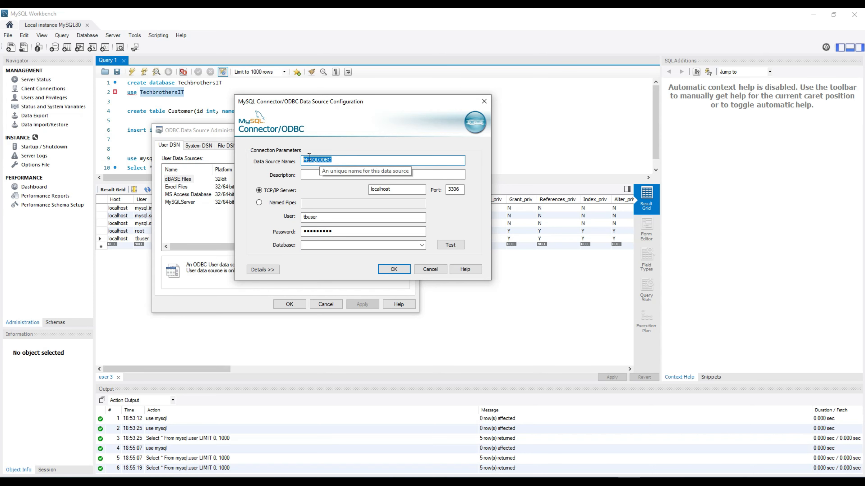
{"action": "left_click", "coordinate": [446, 249]}
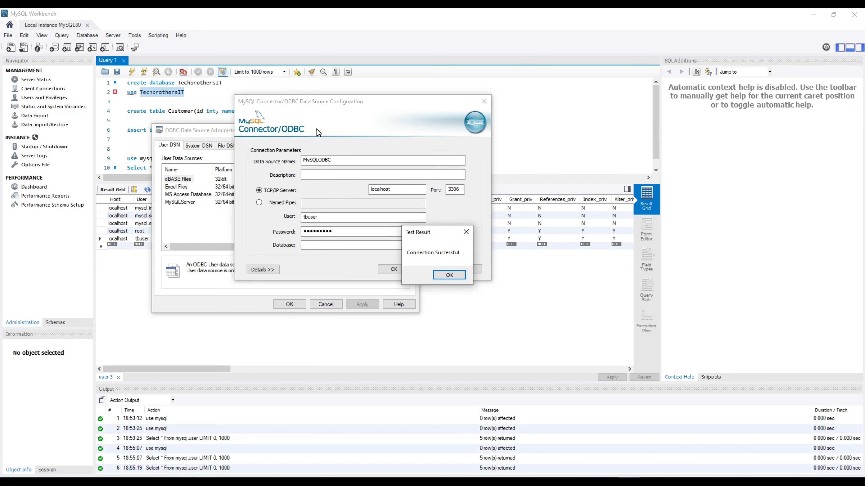
Dismiss the Connection Successful message and drop down the Database list
{"action": "left_click", "coordinate": [445, 277]}
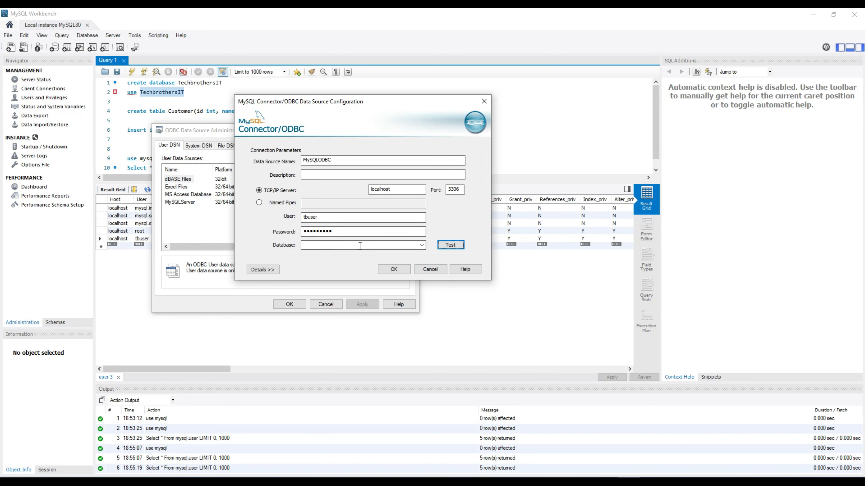
{"action": "left_click", "coordinate": [417, 248]}
{"action": "left_click", "coordinate": [419, 247]}
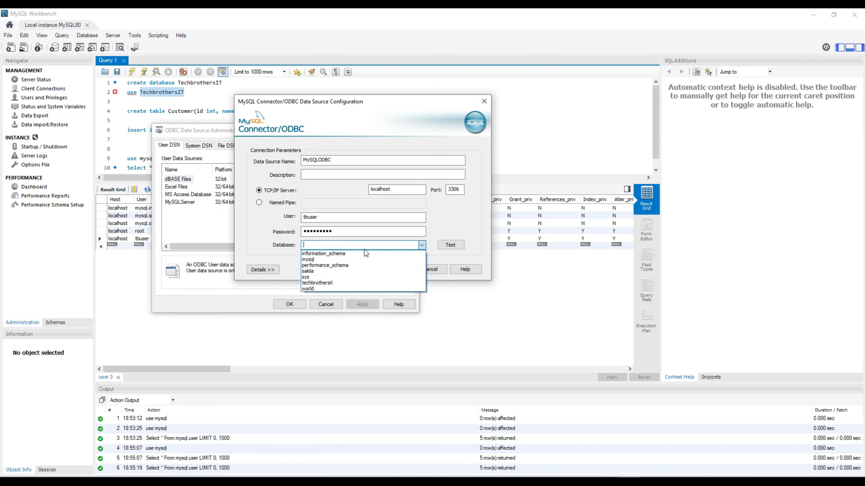
Select techbrothersit as the database, retest successfully, and save MySQLODBC
{"action": "left_click", "coordinate": [333, 283]}
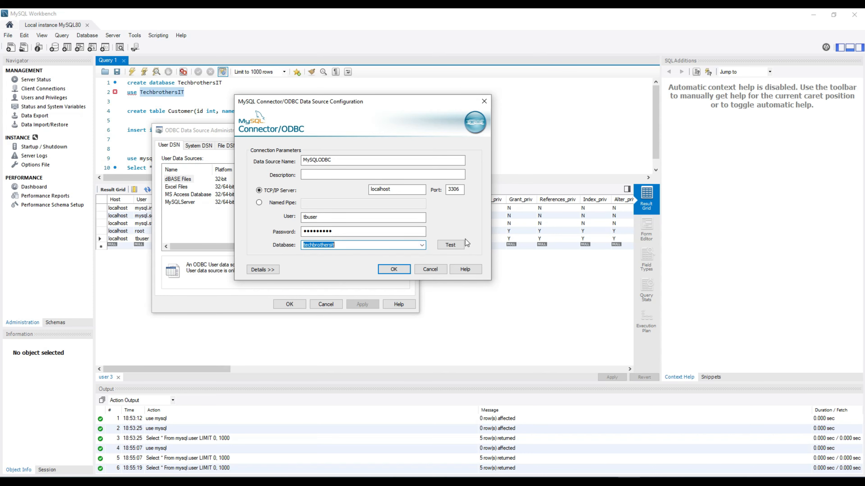
{"action": "left_click", "coordinate": [450, 245]}
{"action": "left_click", "coordinate": [450, 275]}
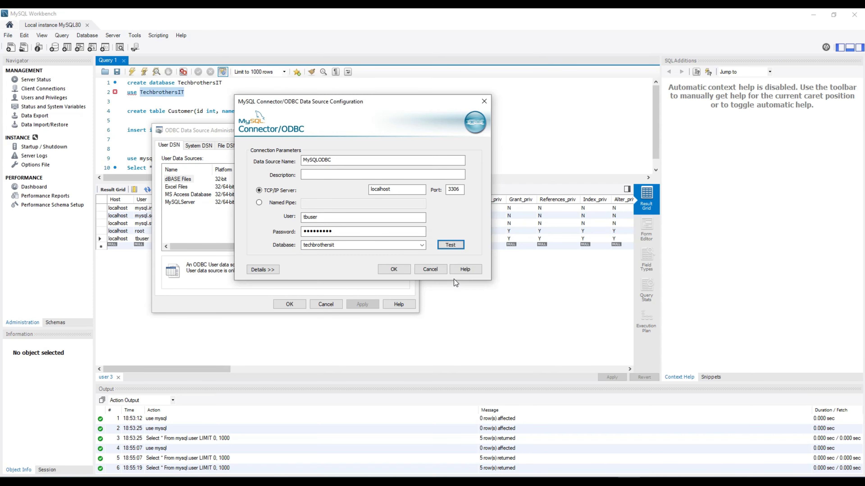
{"action": "left_click", "coordinate": [395, 269]}
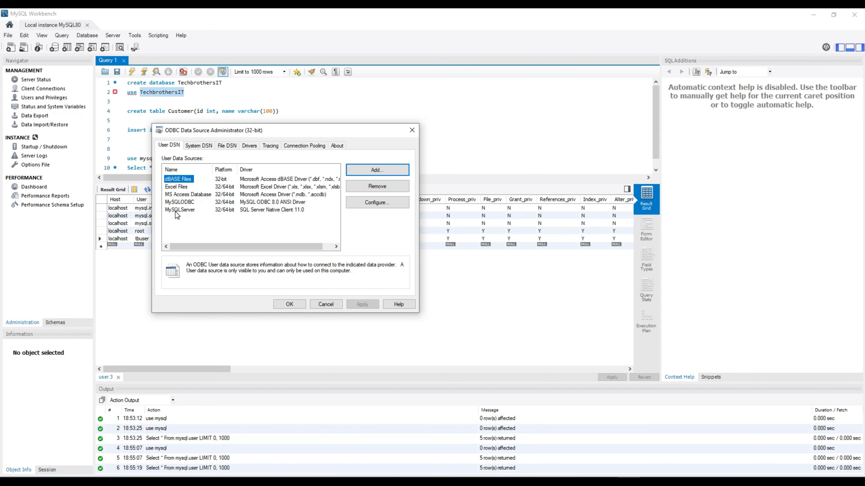
Check MySQLODBC in the User DSN list and close the administrator
{"action": "left_click", "coordinate": [187, 210]}
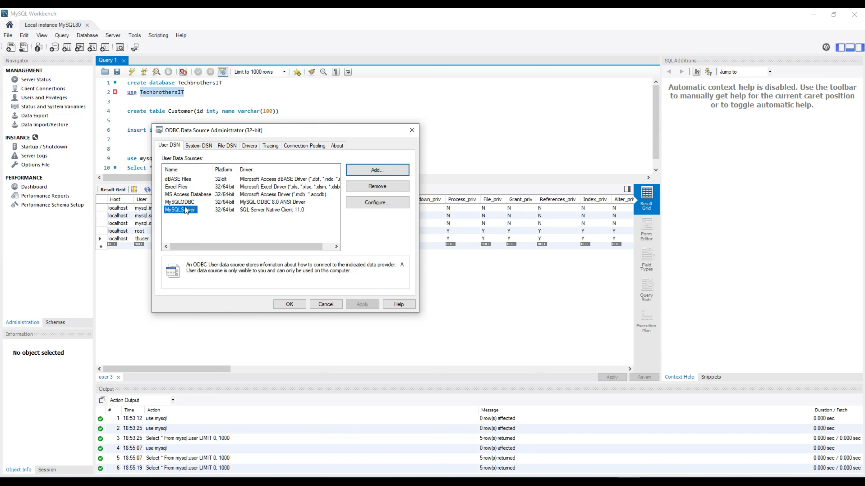
{"action": "left_click", "coordinate": [187, 202]}
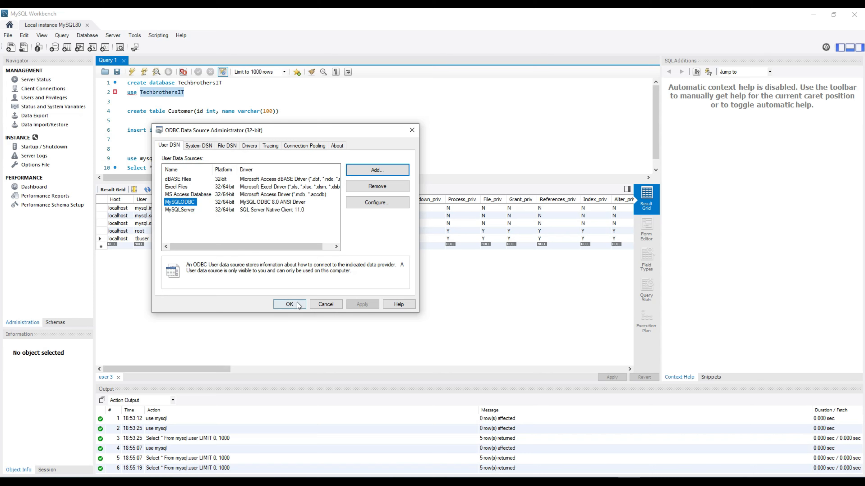
{"action": "left_click", "coordinate": [290, 304]}
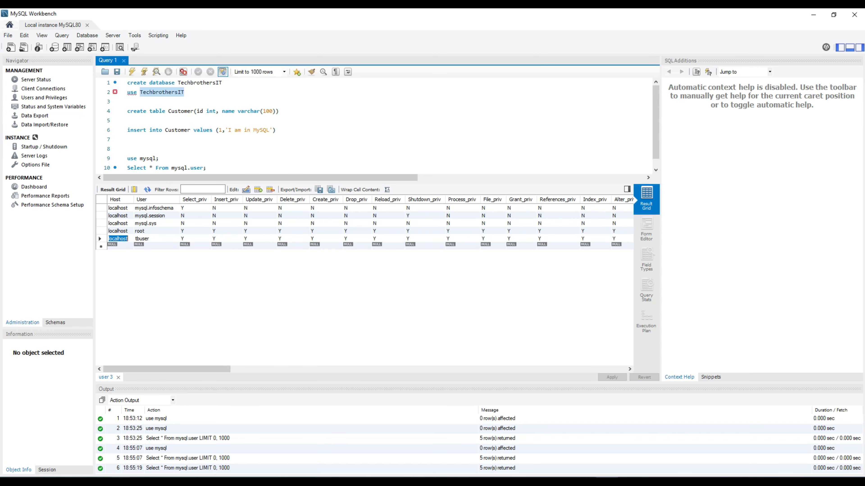
{"action": "left_click", "coordinate": [121, 482]}
Permanently delete the existing New Text Document.udl from the Log folder
{"action": "left_click", "coordinate": [49, 448]}
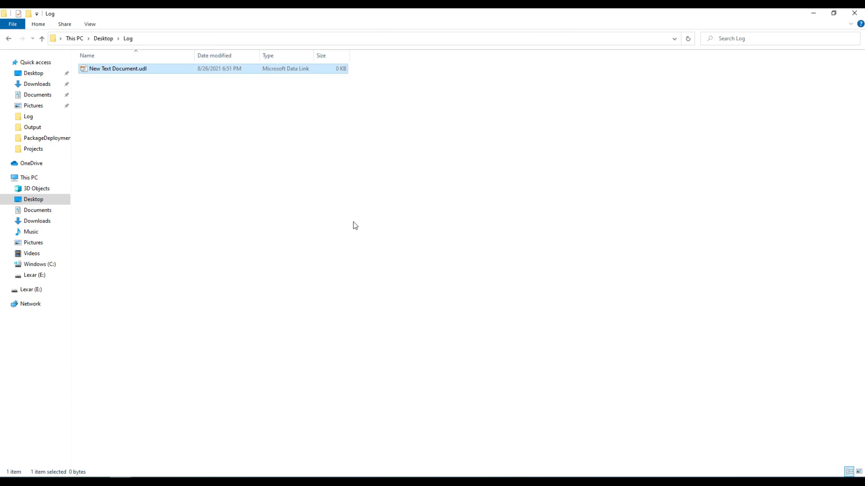
{"action": "left_click", "coordinate": [252, 162]}
{"action": "key", "text": "shift+Delete"}
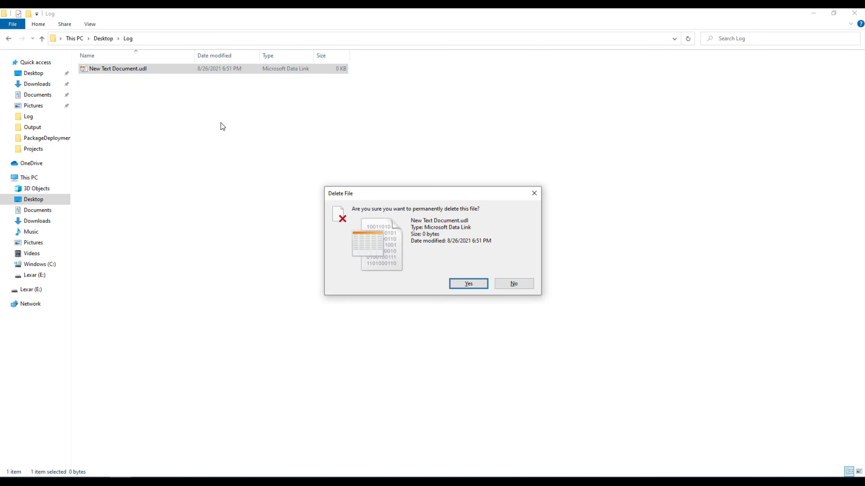
{"action": "key", "text": "Return"}
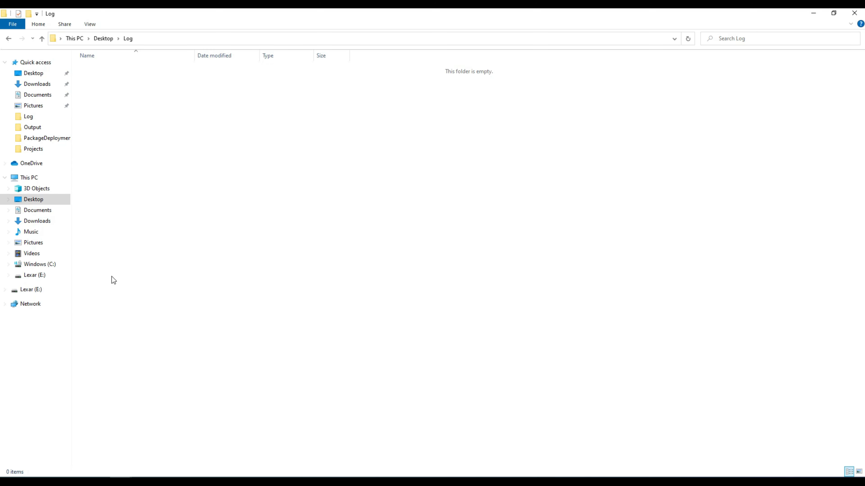
Create a new text document and change its extension from .txt to .udl
{"action": "right_click", "coordinate": [227, 112]}
{"action": "mouse_move", "coordinate": [279, 251]}
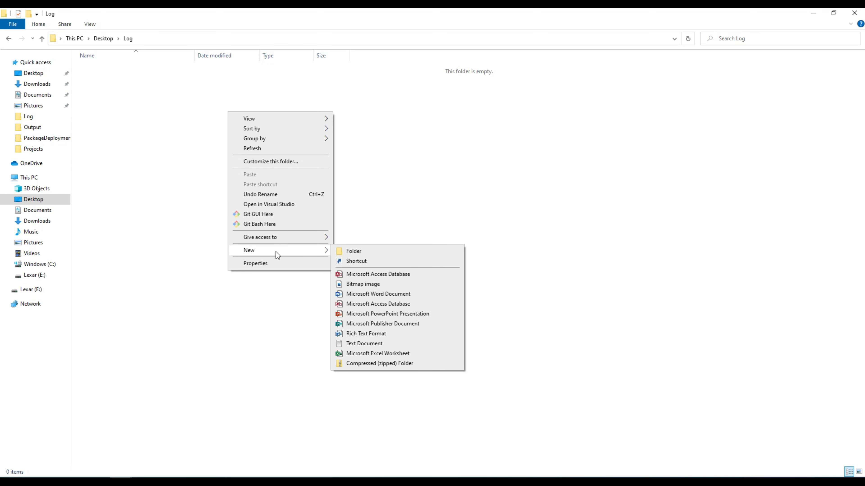
{"action": "left_click", "coordinate": [374, 346]}
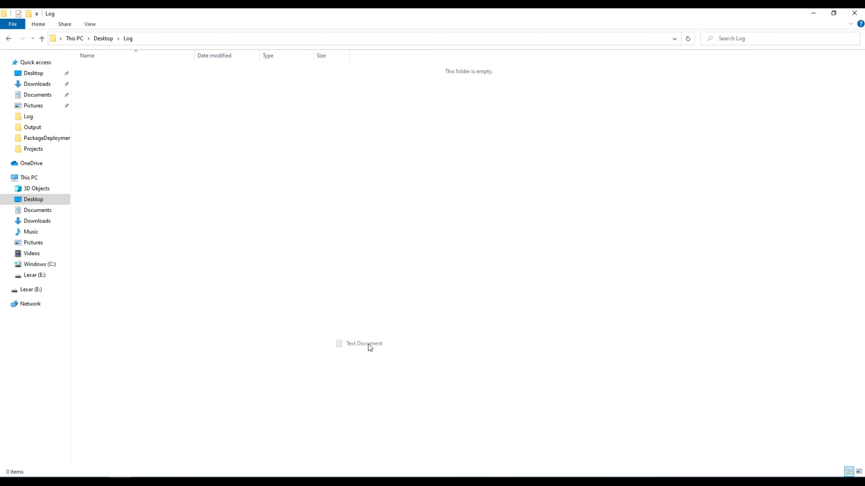
{"action": "left_click_drag", "start_coordinate": [152, 69], "coordinate": [138, 68]}
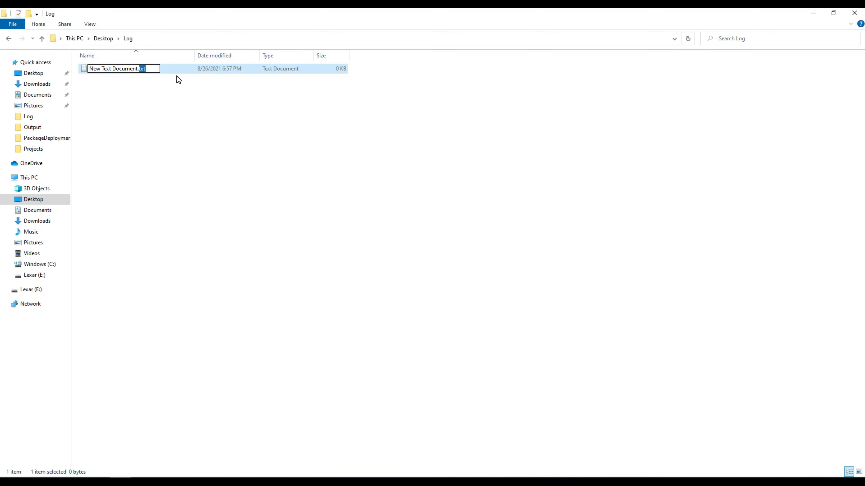
{"action": "type", "text": "udl"}
{"action": "key", "text": "Return"}
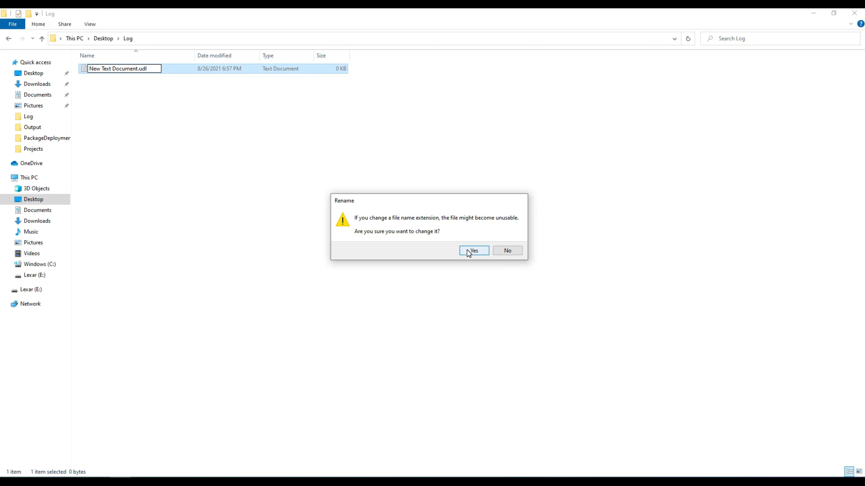
{"action": "left_click", "coordinate": [469, 252]}
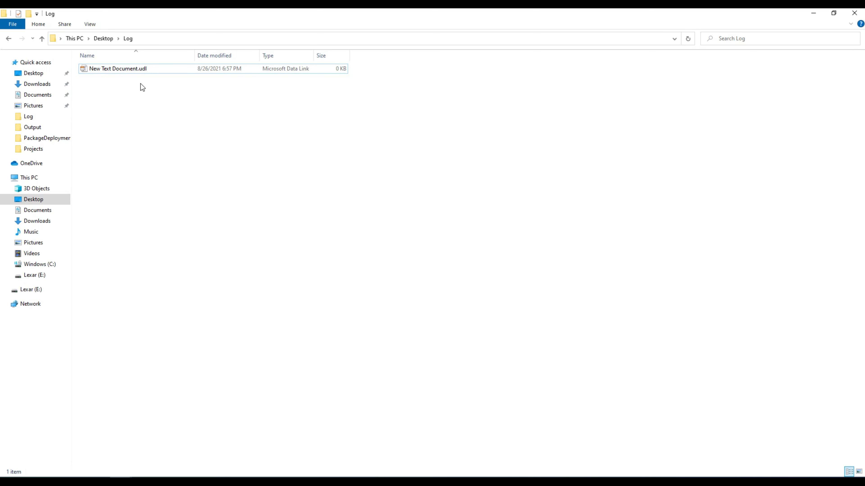
Open New Text Document.udl in Data Link Properties beside the file list
{"action": "left_click", "coordinate": [132, 70]}
{"action": "double_click", "coordinate": [132, 71]}
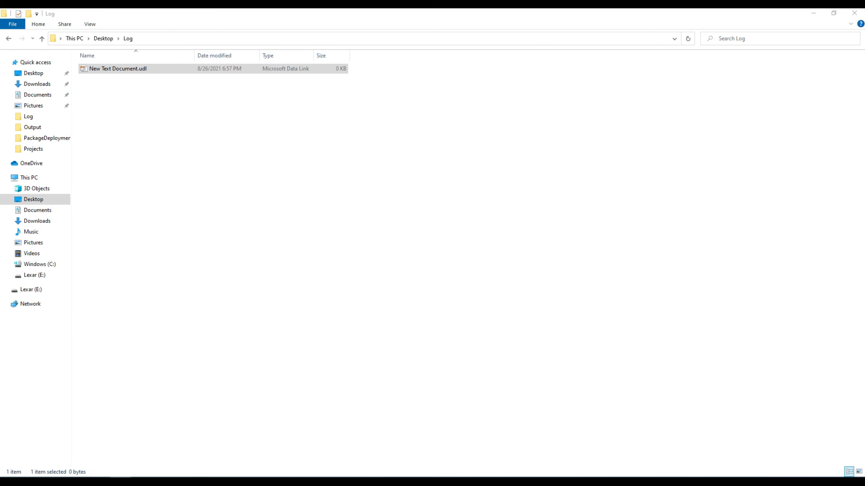
{"action": "left_click_drag", "start_coordinate": [667, 113], "coordinate": [209, 105]}
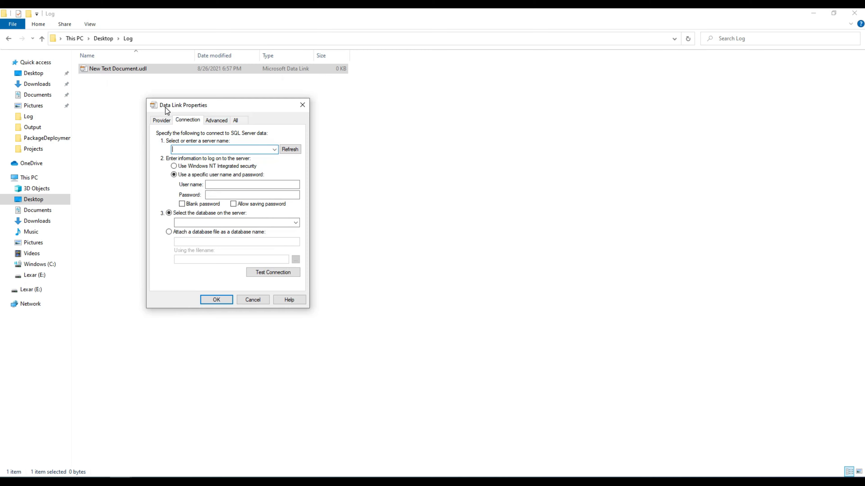
Select Microsoft OLE DB Provider for ODBC Drivers on the Provider tab and continue
{"action": "left_click", "coordinate": [162, 120]}
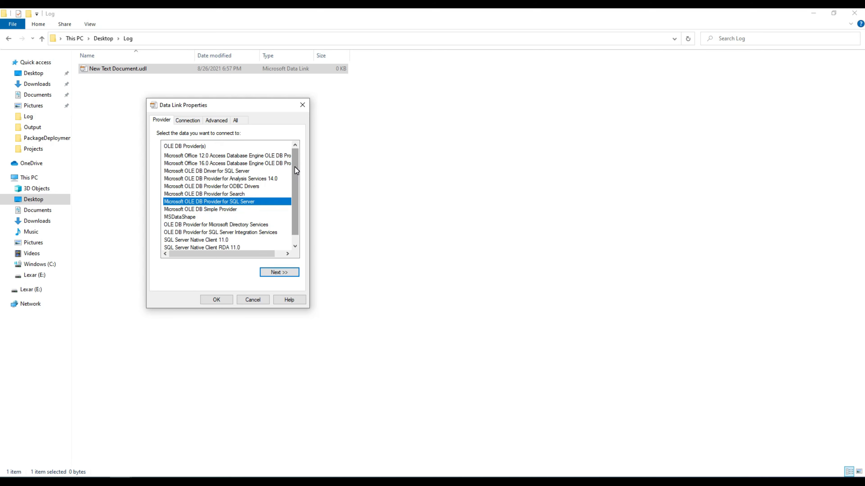
{"action": "mouse_move", "coordinate": [295, 167]}
{"action": "left_mouse_down"}
{"action": "mouse_move", "coordinate": [295, 185]}
{"action": "mouse_move", "coordinate": [293, 154]}
{"action": "left_mouse_up"}
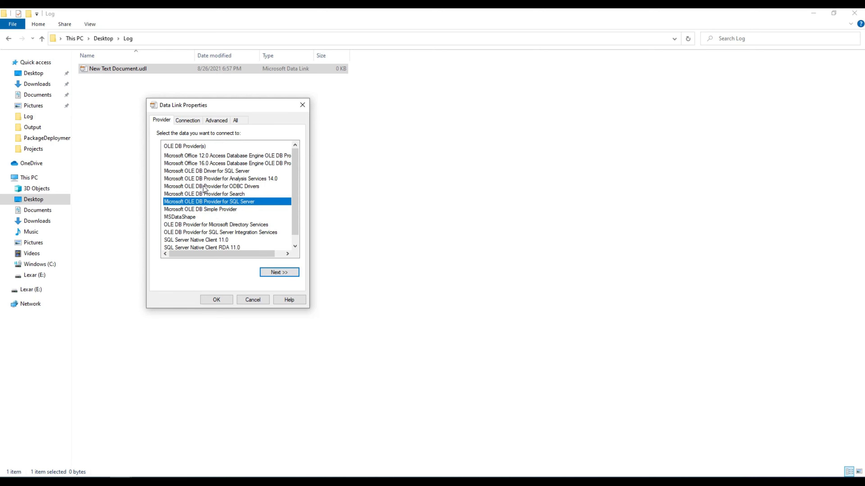
{"action": "left_click", "coordinate": [222, 186]}
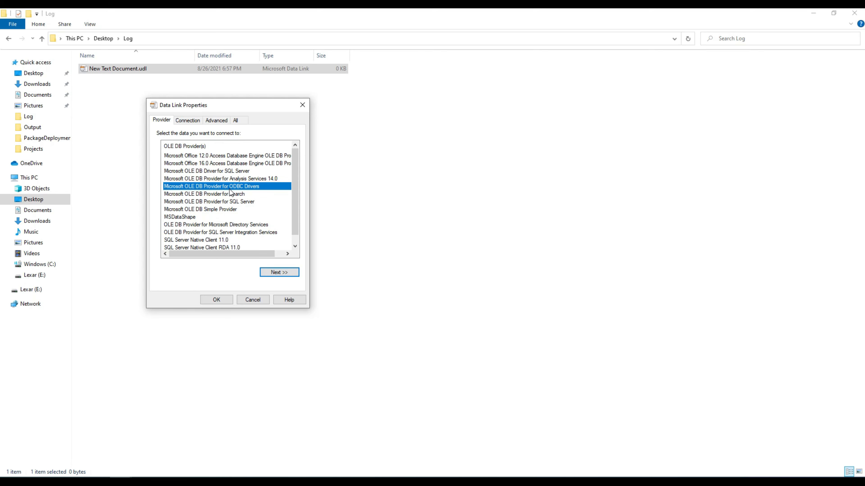
{"action": "left_click", "coordinate": [277, 273]}
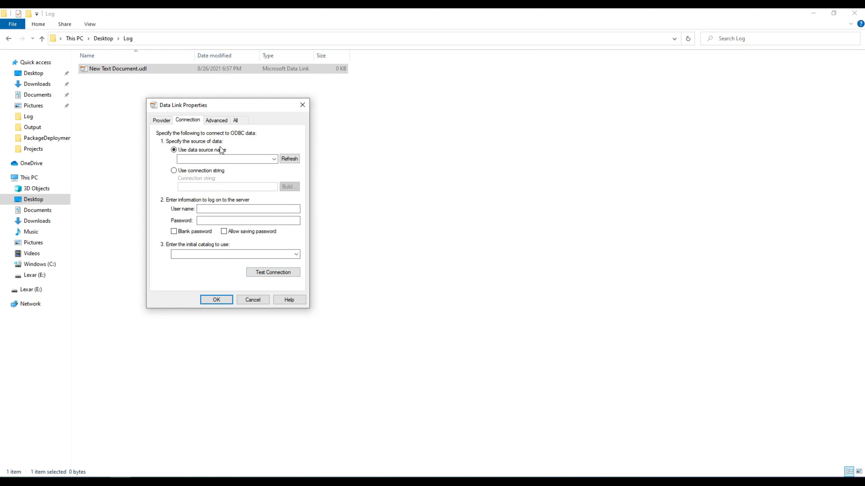
Select data source MySQLODBC, enter the database user name and password, and test the connection, which reports access denied
{"action": "left_click", "coordinate": [275, 161]}
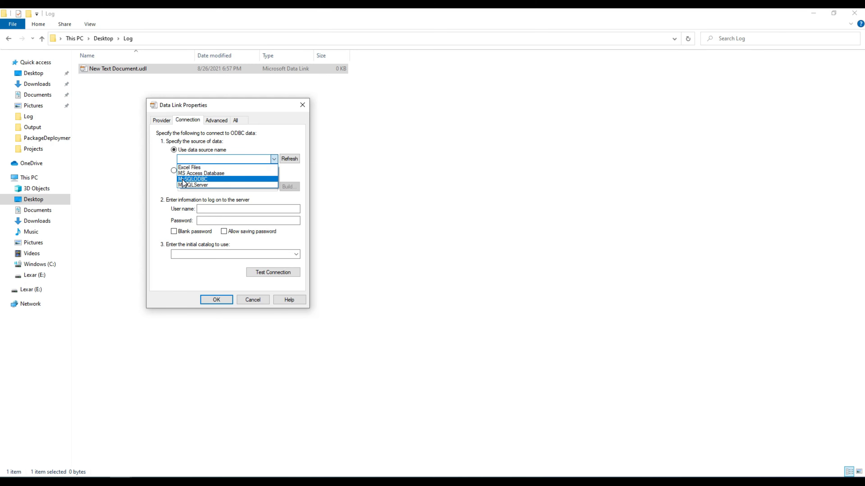
{"action": "left_click", "coordinate": [198, 180]}
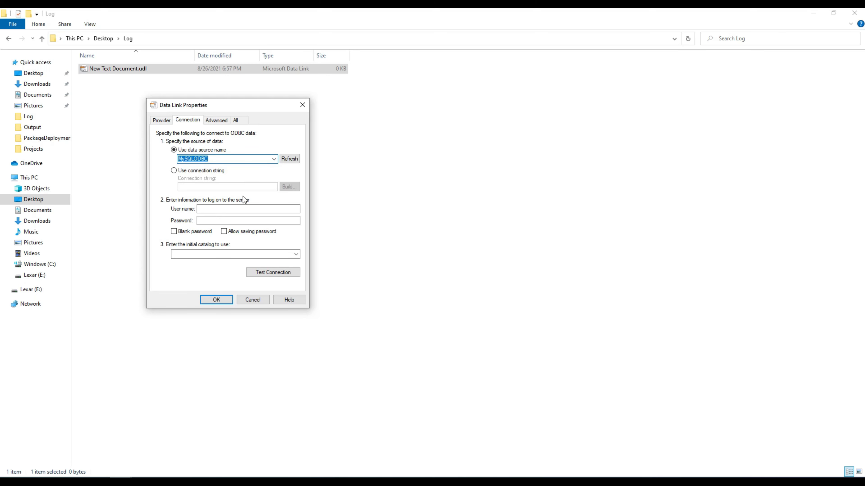
{"action": "left_click", "coordinate": [231, 208]}
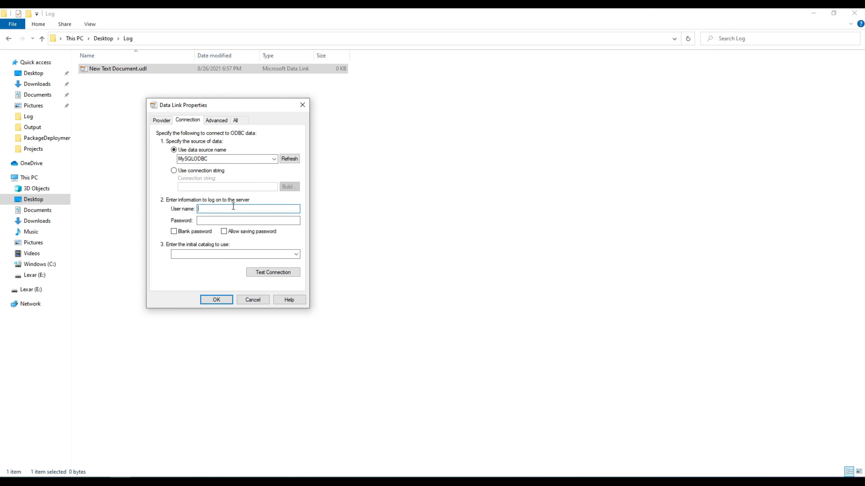
{"action": "type", "text": "tbuser"}
{"action": "key", "text": "Tab"}
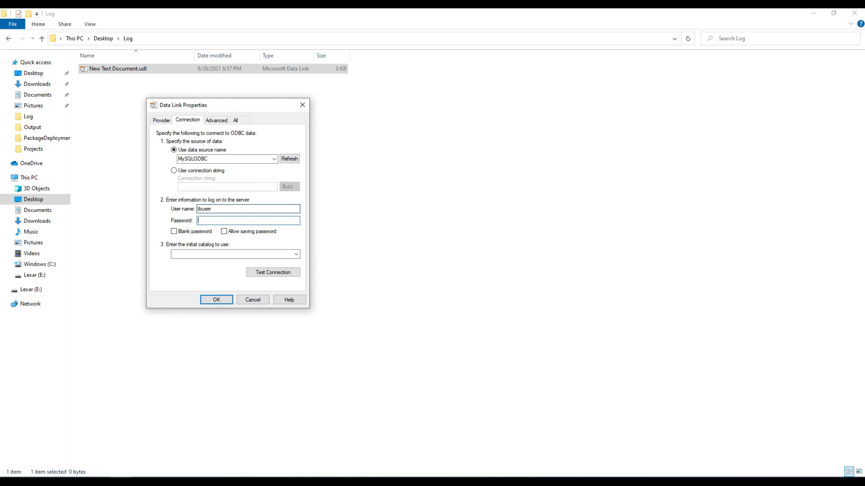
{"action": "type", "text": "•••••••"}
{"action": "left_click", "coordinate": [281, 271]}
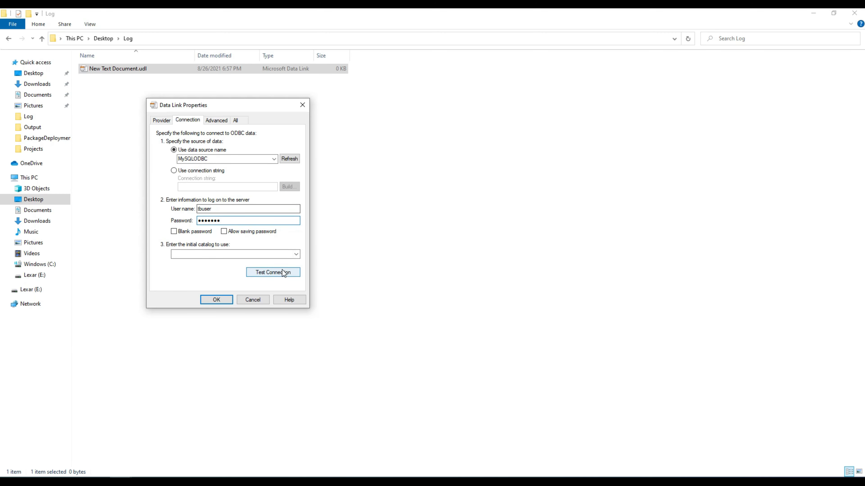
{"action": "left_click_drag", "start_coordinate": [417, 230], "coordinate": [397, 187]}
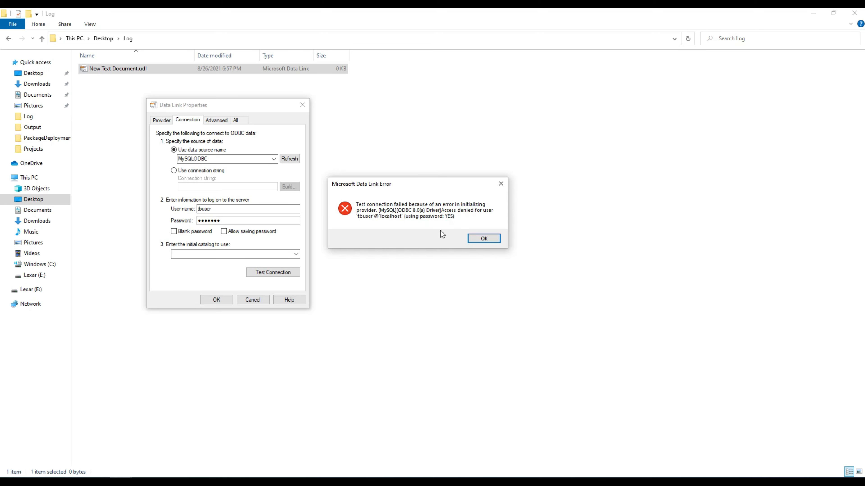
Dismiss the error, replace the wrong password with the correct one, and retest the connection successfully
{"action": "left_click", "coordinate": [490, 238]}
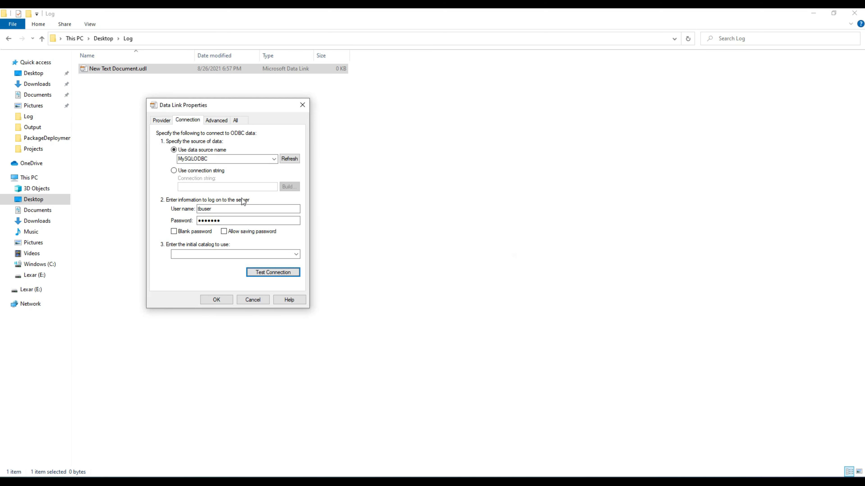
{"action": "left_click", "coordinate": [213, 161]}
{"action": "left_click", "coordinate": [217, 158]}
{"action": "left_click_drag", "start_coordinate": [222, 158], "coordinate": [166, 153]}
{"action": "left_click_drag", "start_coordinate": [223, 221], "coordinate": [176, 220]}
{"action": "type", "text": "********"}
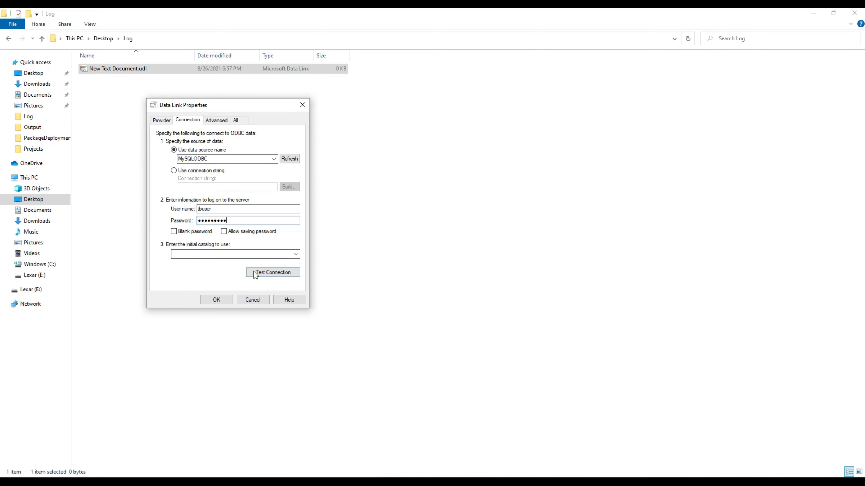
{"action": "left_click_drag", "start_coordinate": [240, 220], "coordinate": [199, 221]}
{"action": "left_click", "coordinate": [267, 275]}
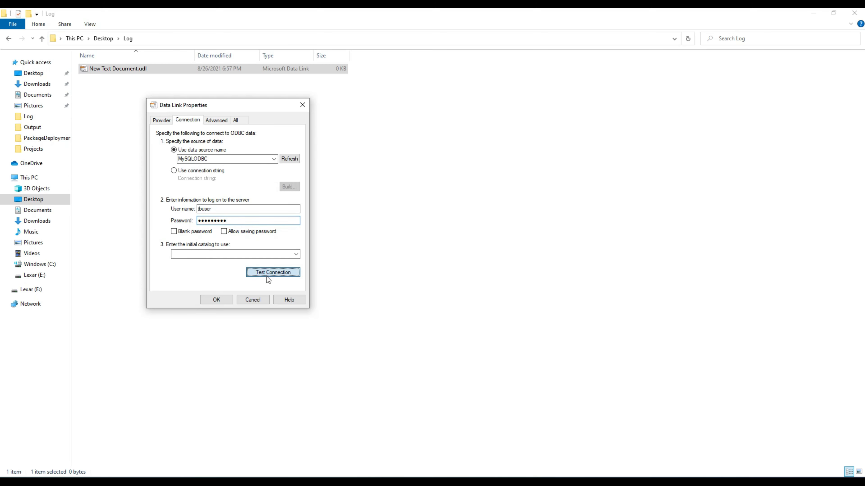
{"action": "left_click_drag", "start_coordinate": [451, 223], "coordinate": [441, 176]}
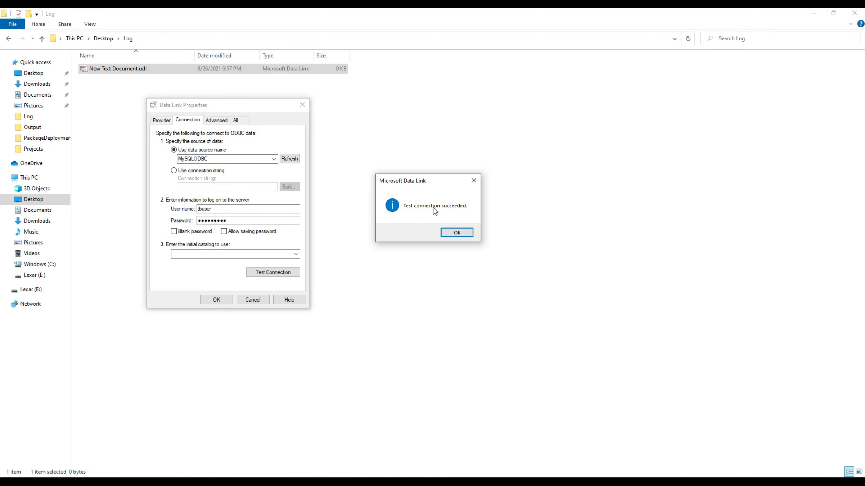
Set the initial catalog to techbrothersit, confirm the connection test succeeds, and save the data link
{"action": "left_click", "coordinate": [456, 232]}
{"action": "left_click", "coordinate": [285, 255]}
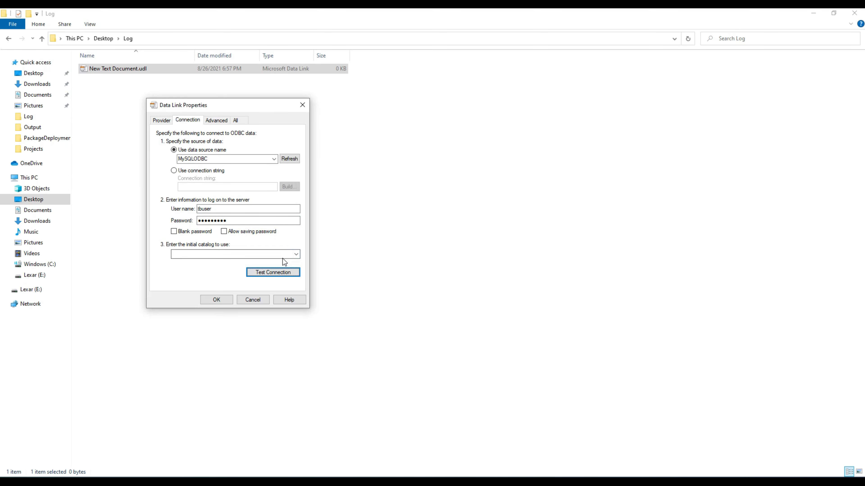
{"action": "left_click", "coordinate": [296, 254]}
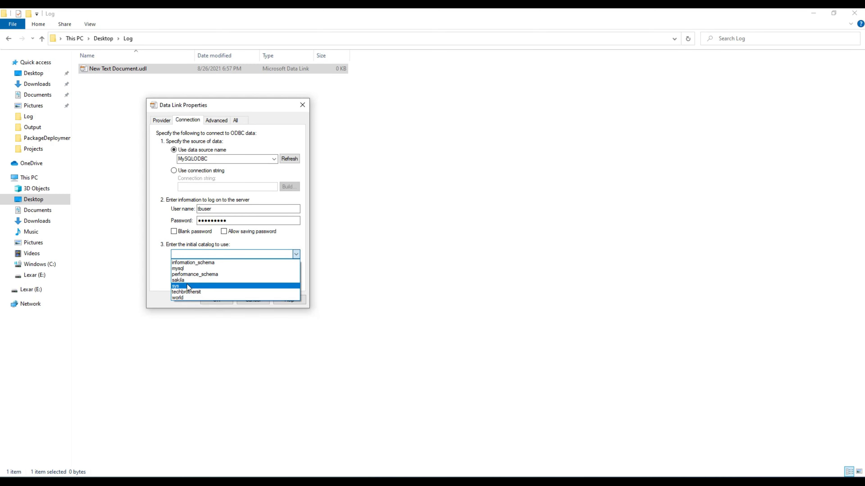
{"action": "left_click", "coordinate": [189, 292]}
{"action": "left_click", "coordinate": [259, 275]}
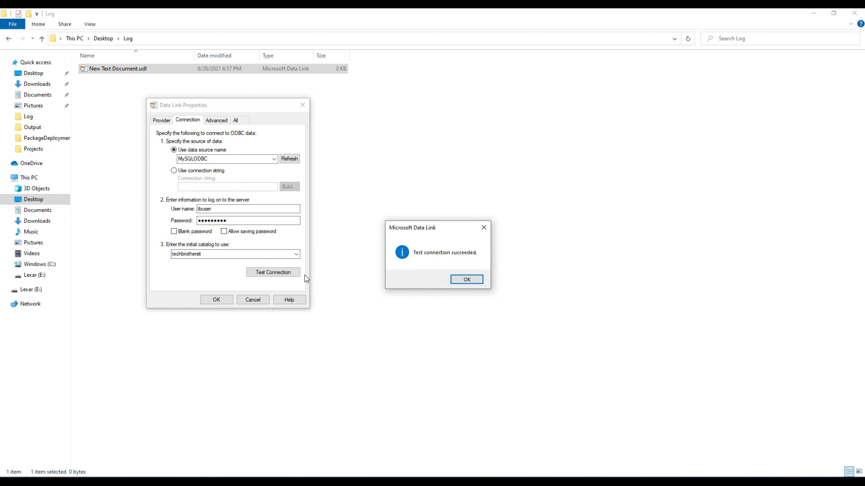
{"action": "left_click", "coordinate": [457, 279]}
{"action": "left_click", "coordinate": [216, 299]}
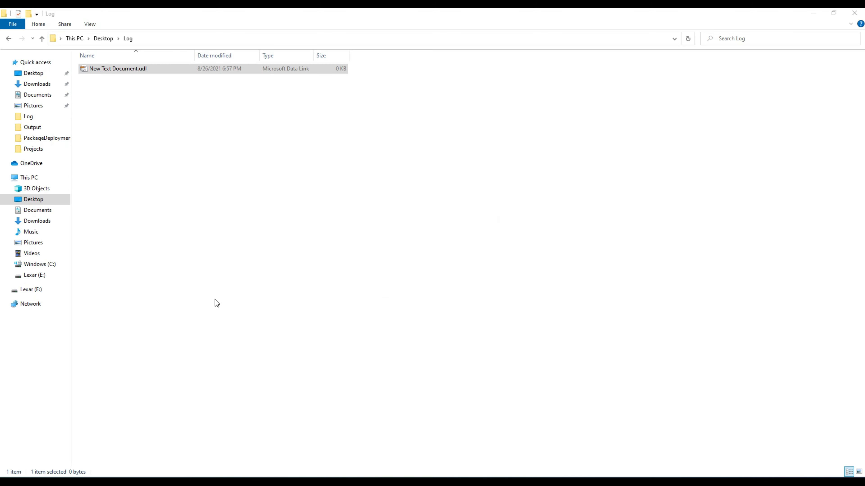
{"action": "left_click", "coordinate": [184, 128]}
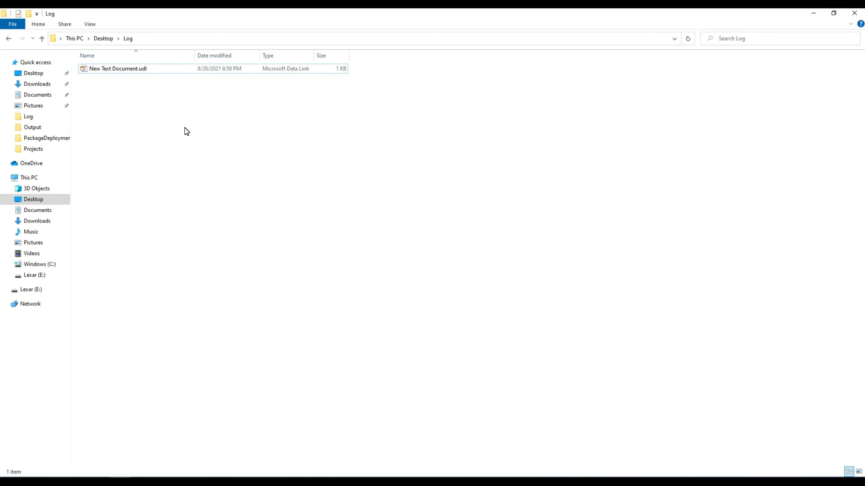